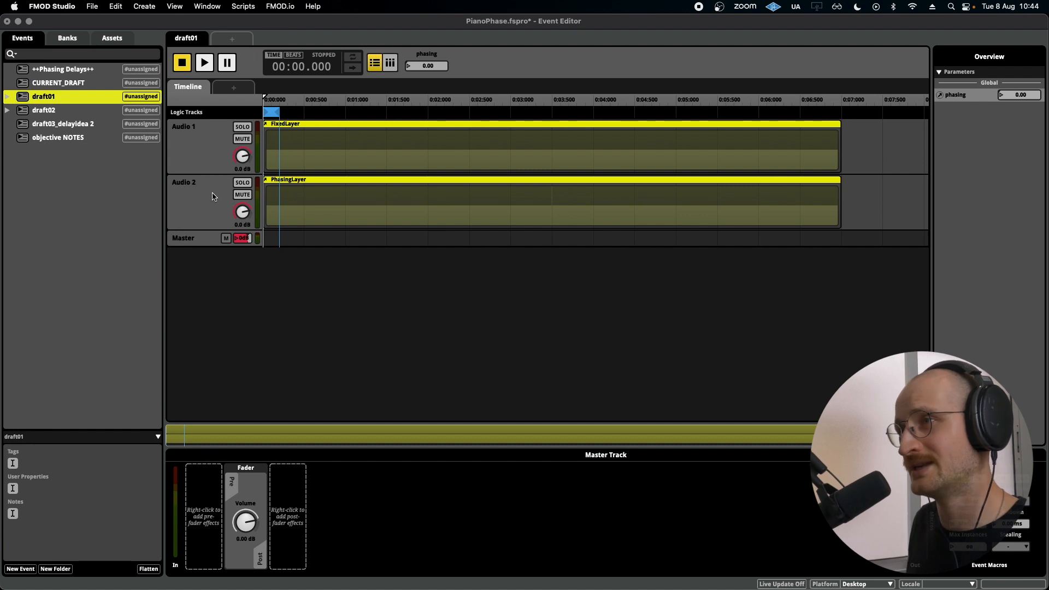
Review the FixedLayer and PhasingLayer events nested in draft01, enlarging PhasingLayer's audio track.
{"action": "left_click", "coordinate": [6, 97]}
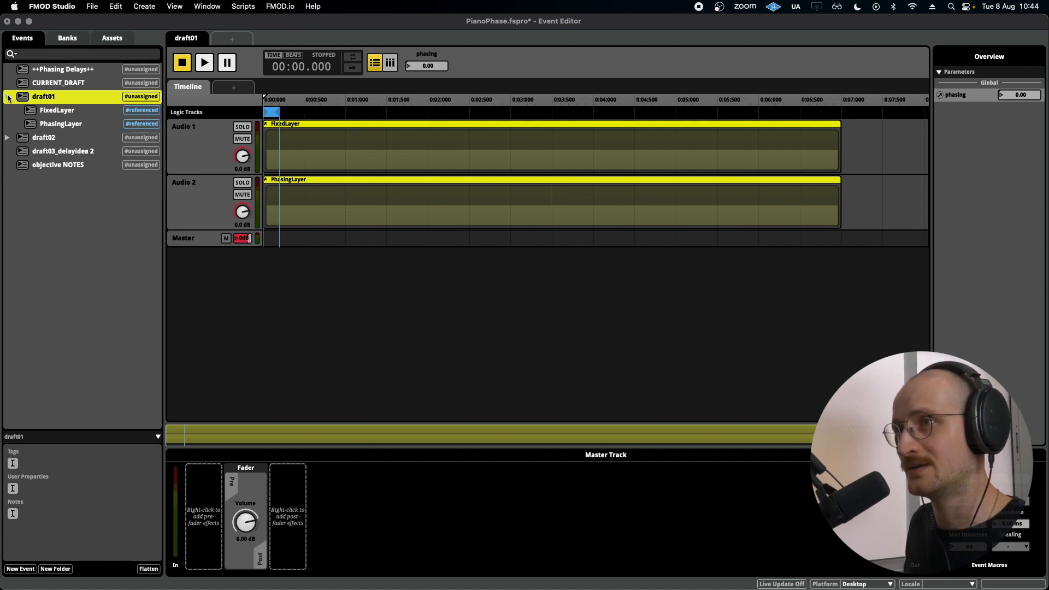
{"action": "left_click", "coordinate": [62, 112]}
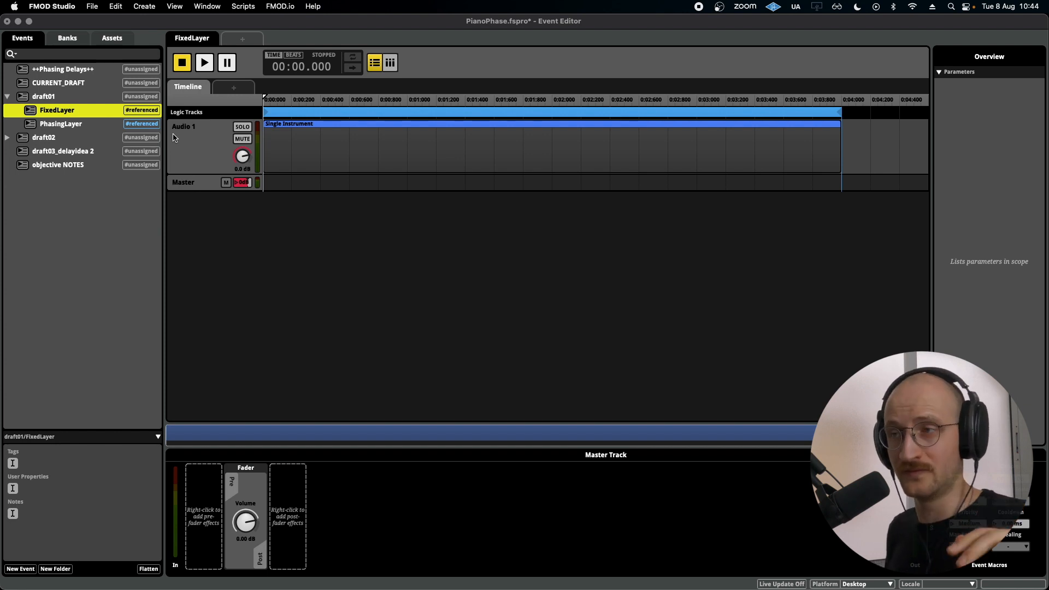
{"action": "left_click", "coordinate": [59, 128]}
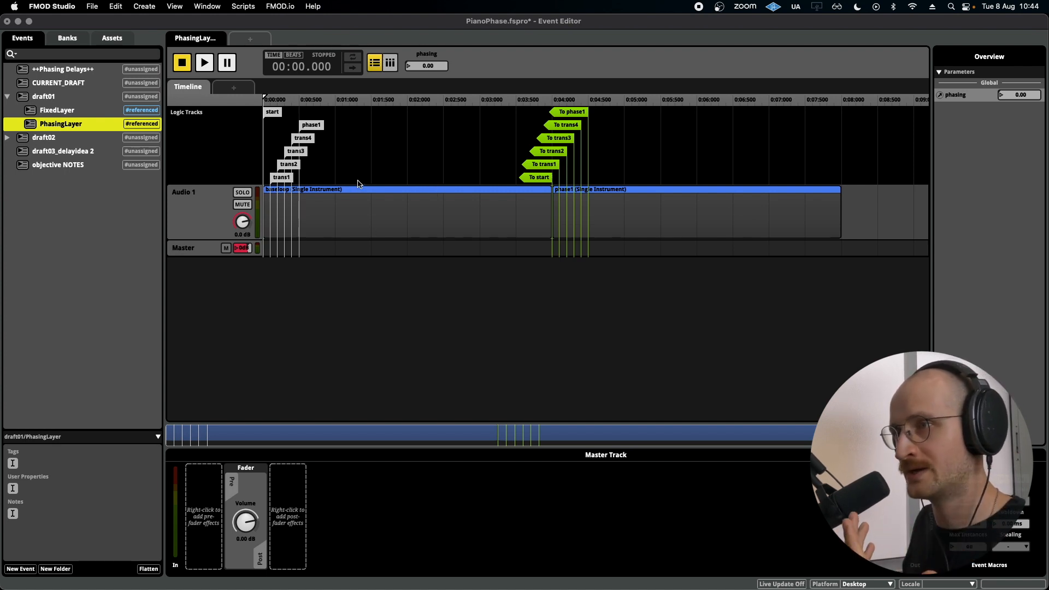
{"action": "left_click_drag", "start_coordinate": [198, 238], "coordinate": [205, 301]}
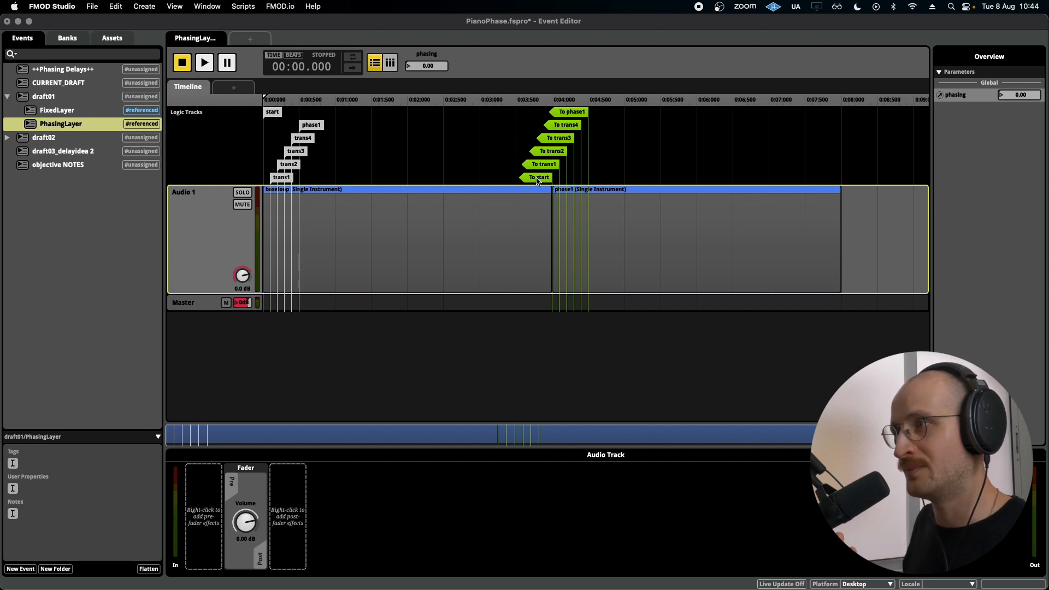
{"action": "left_click", "coordinate": [314, 127]}
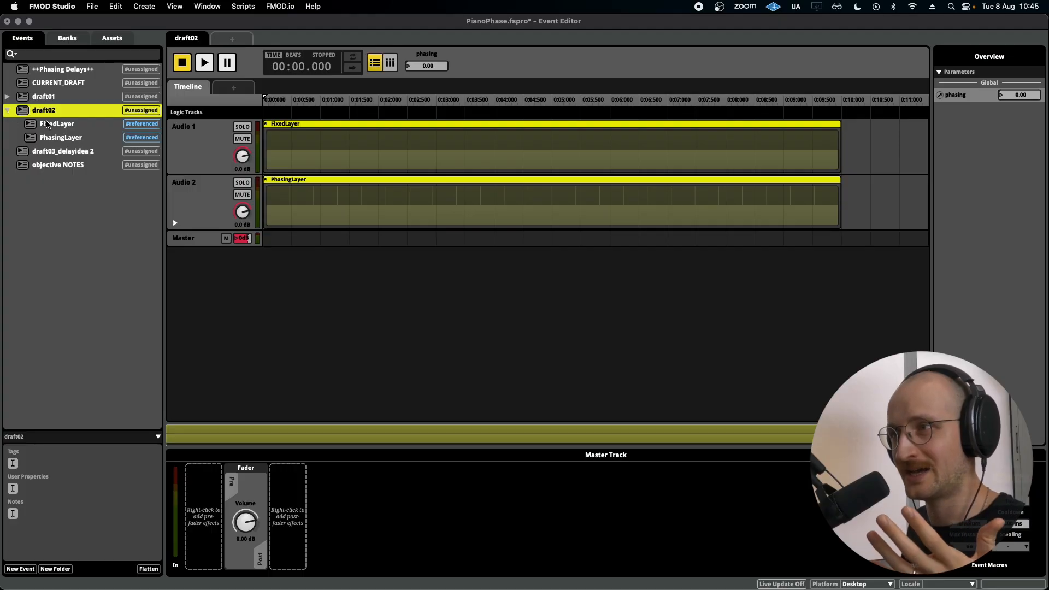
Review the FixedLayer and PhasingLayer events nested in draft02, including PhasingLayer's timeline markers.
{"action": "left_click", "coordinate": [47, 125]}
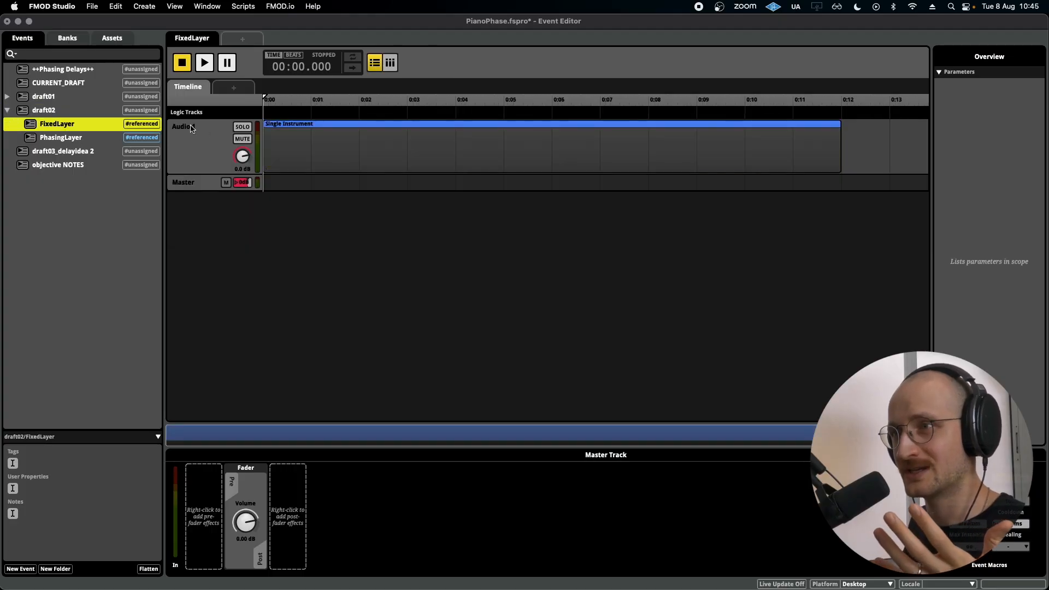
{"action": "left_click", "coordinate": [60, 140]}
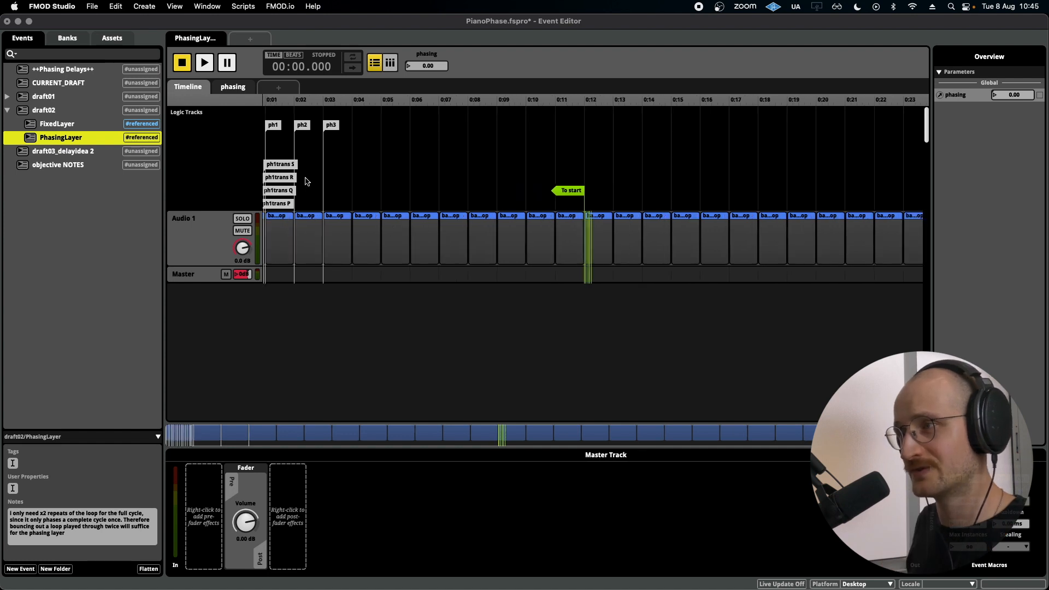
{"action": "scroll", "coordinate": [328, 186], "scroll_direction": "left", "scroll_amount": 2}
{"action": "left_click", "coordinate": [334, 234]}
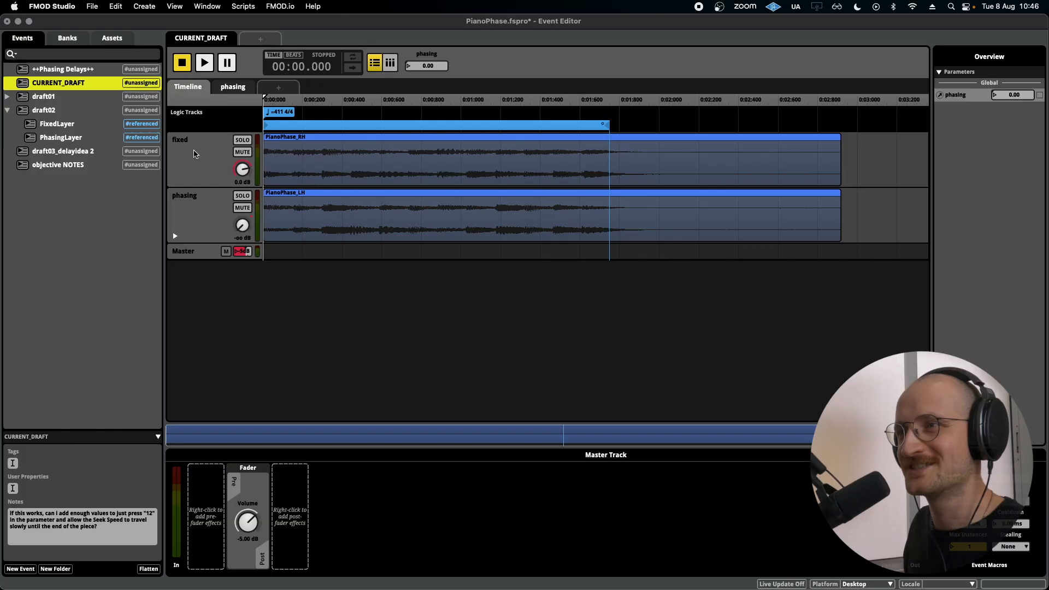
Compare the fixed and phasing tracks of CURRENT_DRAFT, and solo the fixed track to audition it.
{"action": "left_click", "coordinate": [217, 183]}
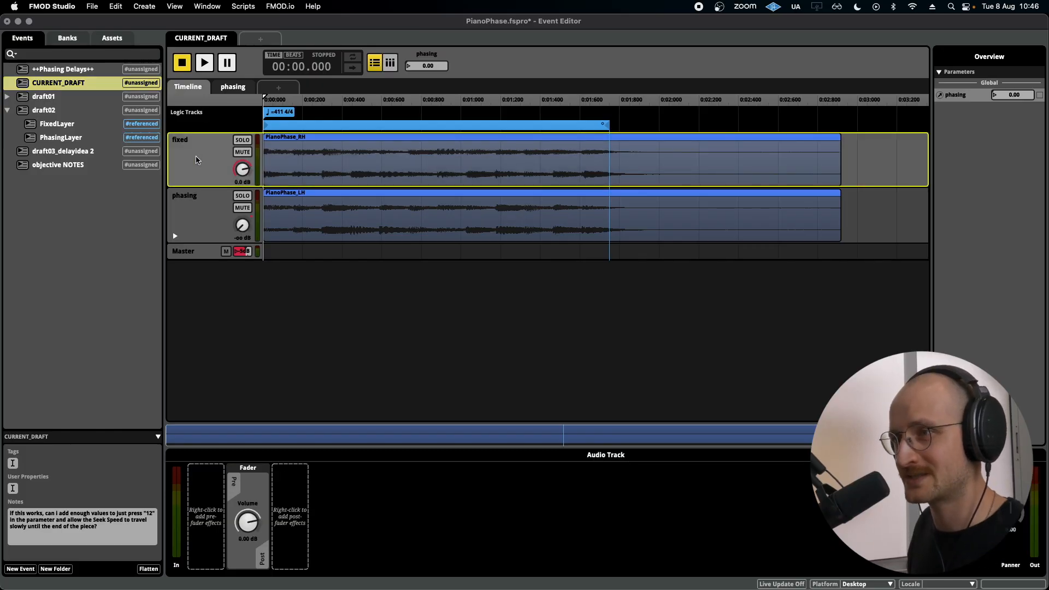
{"action": "left_click", "coordinate": [198, 221]}
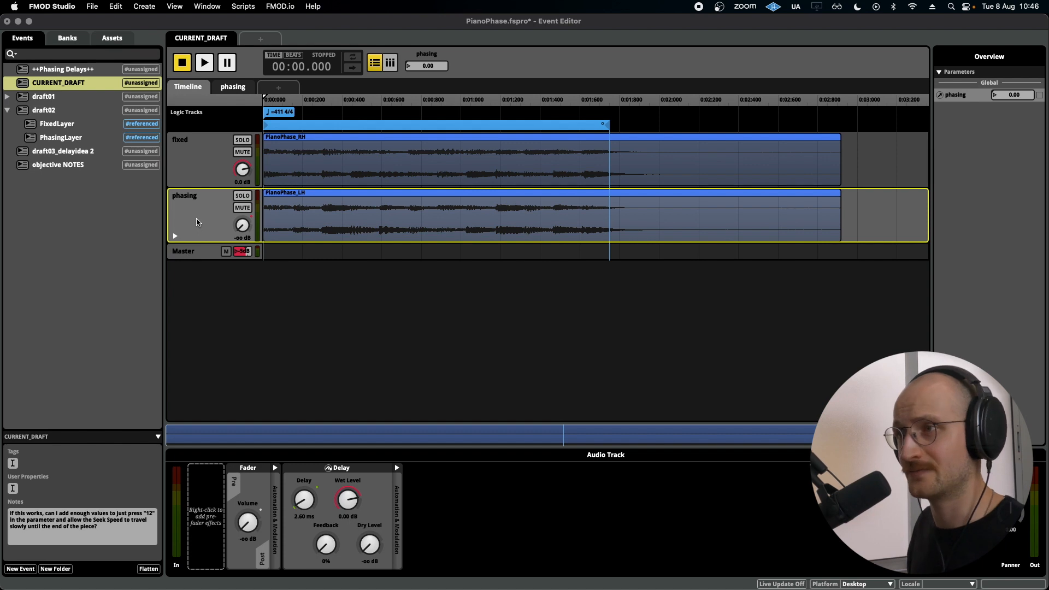
{"action": "left_click", "coordinate": [218, 168]}
{"action": "left_click", "coordinate": [244, 141]}
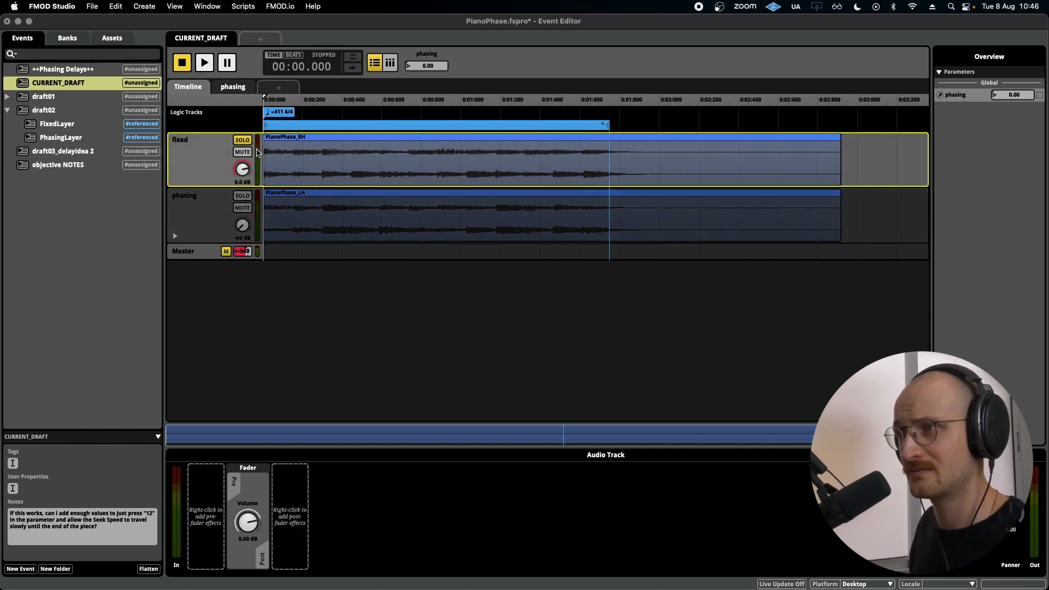
{"action": "key", "text": "space"}
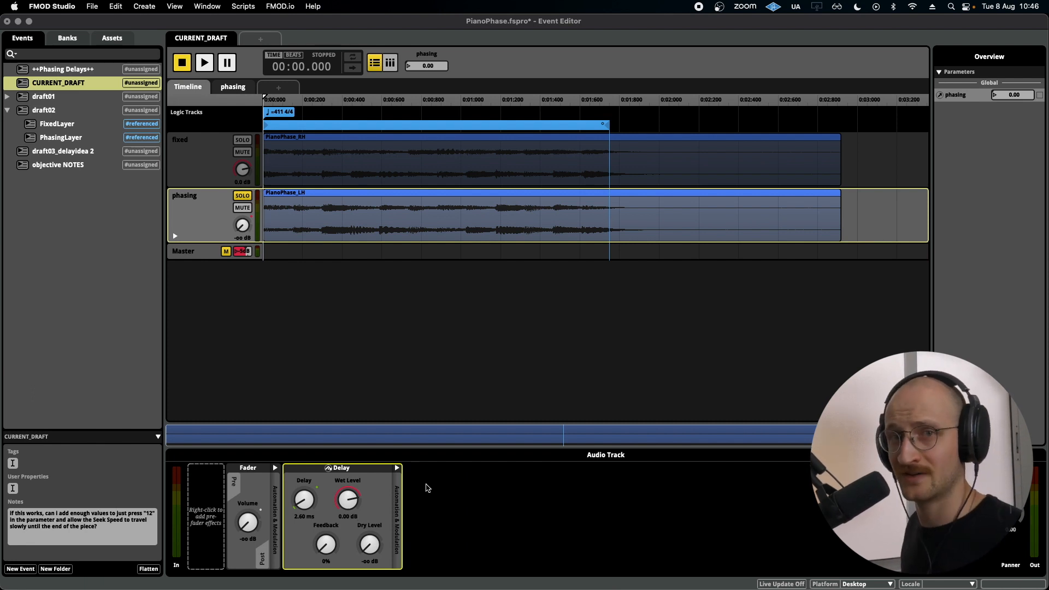
Look through the effects available to add after the phasing track's delay.
{"action": "right_click", "coordinate": [424, 485]}
{"action": "mouse_move", "coordinate": [443, 491]}
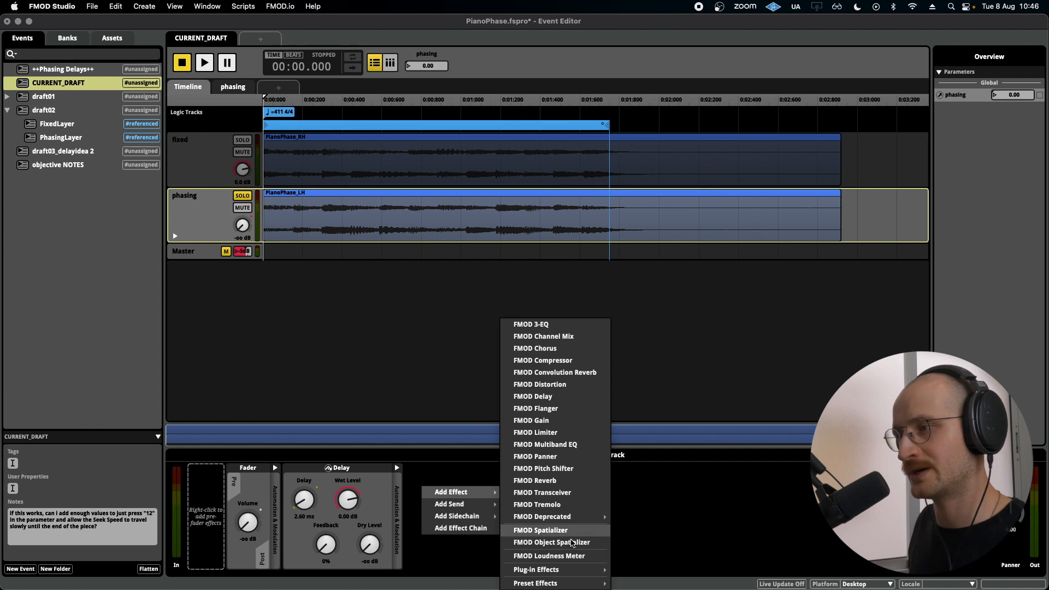
{"action": "left_click", "coordinate": [457, 562]}
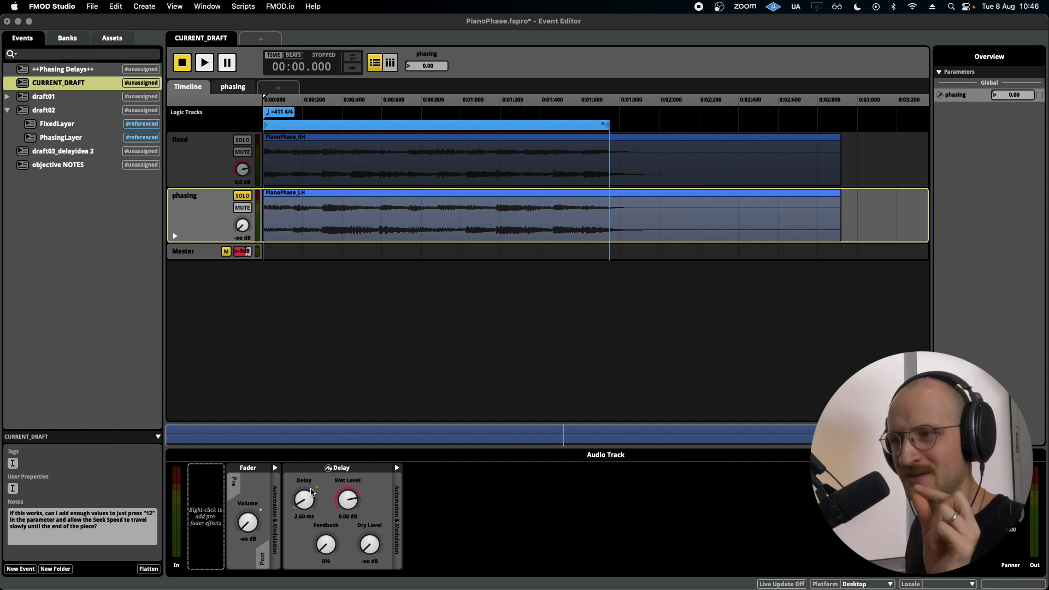
Take the phasing track off solo and mute it, leaving the fixed track selected.
{"action": "left_click", "coordinate": [242, 196]}
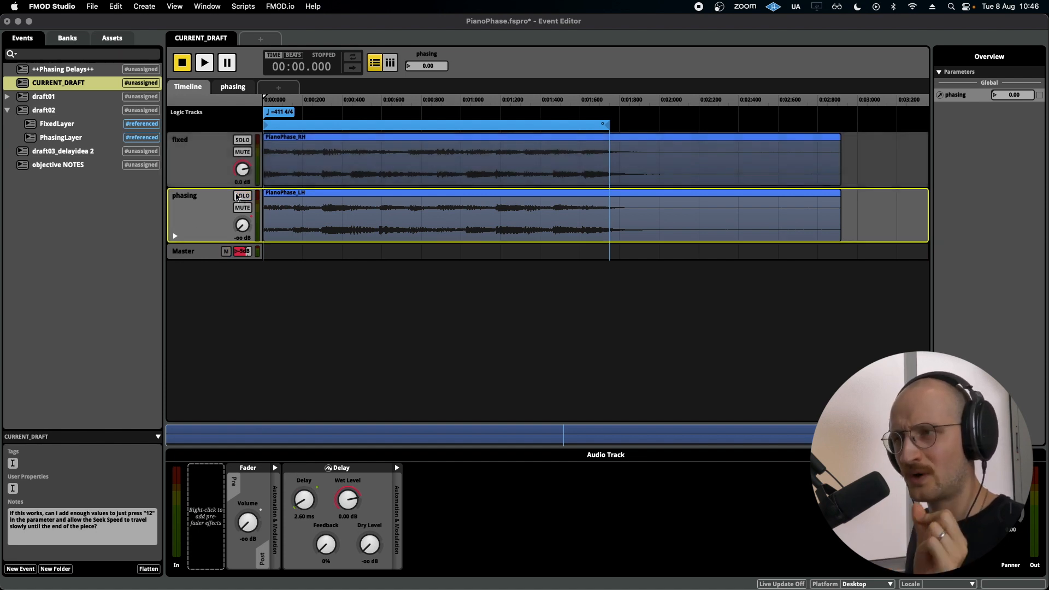
{"action": "left_click", "coordinate": [216, 159]}
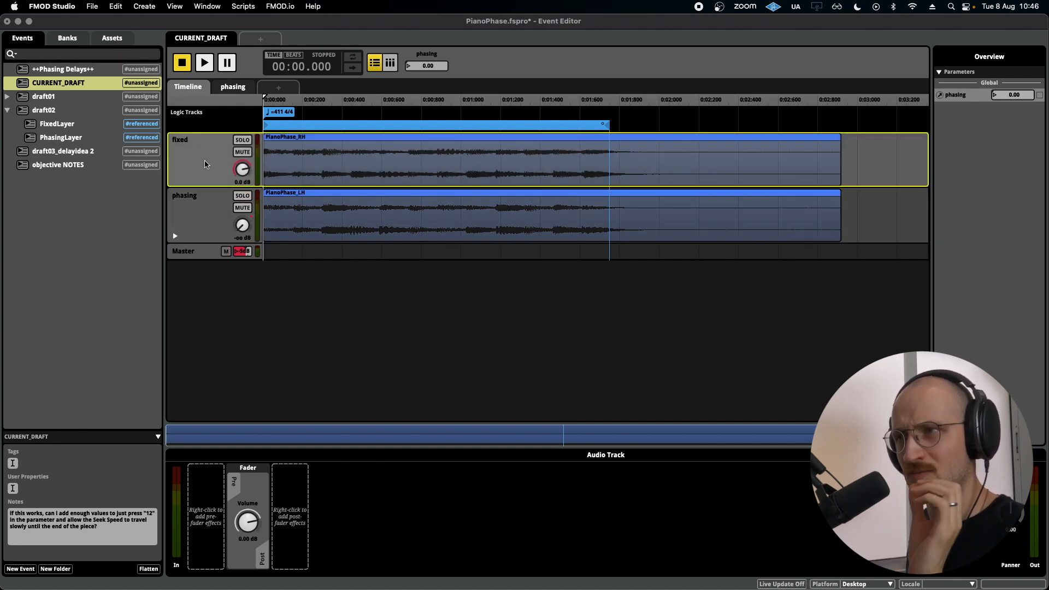
{"action": "left_click", "coordinate": [242, 208]}
{"action": "left_click", "coordinate": [320, 162]}
{"action": "left_click", "coordinate": [206, 164]}
Add an FMOD Delay after the fixed track's fader and play the event to hear it.
{"action": "right_click", "coordinate": [291, 503]}
{"action": "mouse_move", "coordinate": [319, 512]}
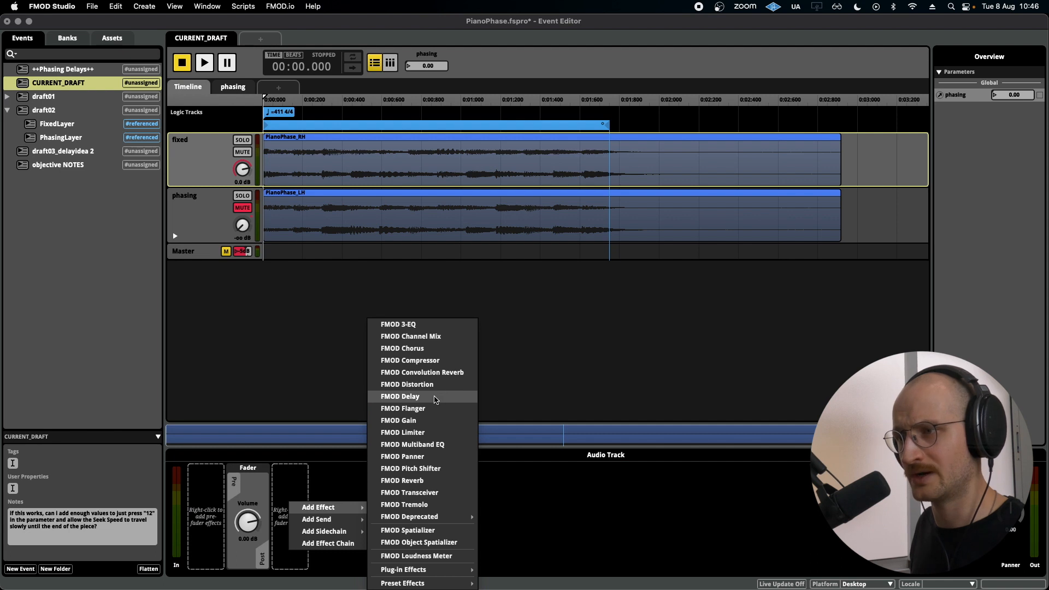
{"action": "left_click", "coordinate": [432, 398]}
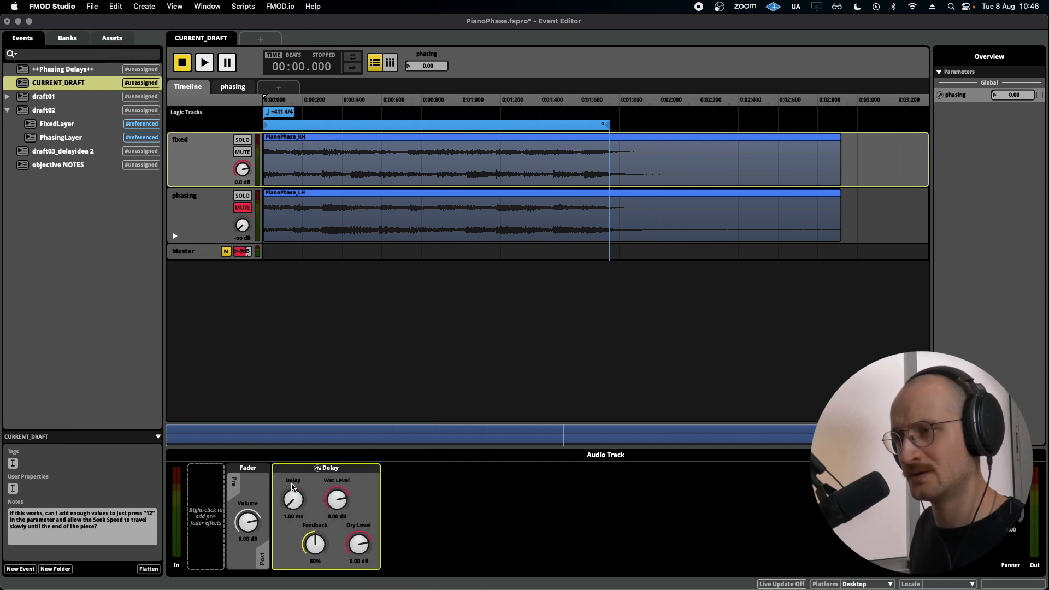
{"action": "key", "text": "space"}
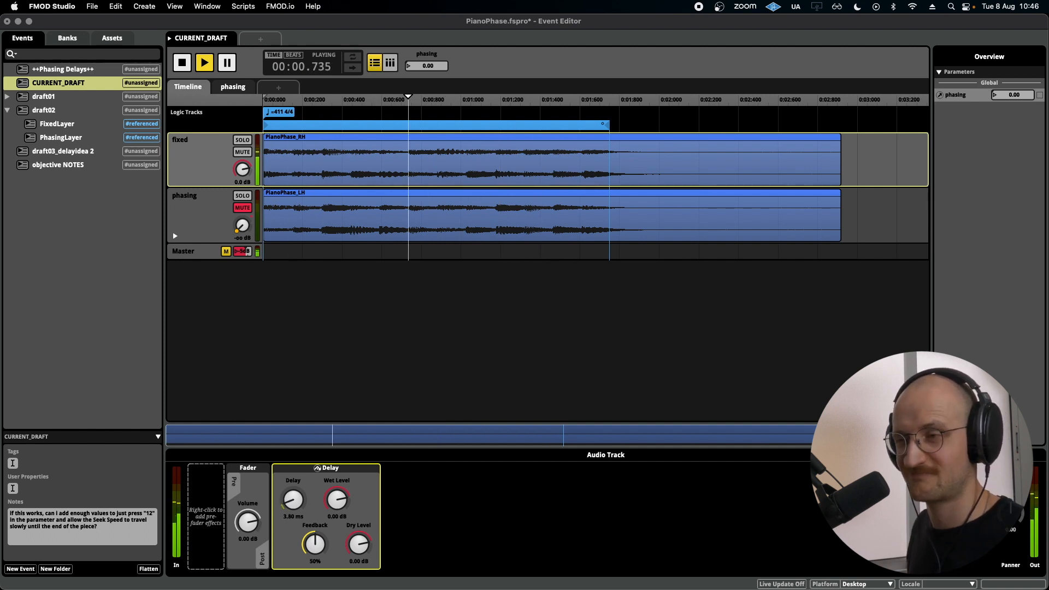
{"action": "key", "text": "space"}
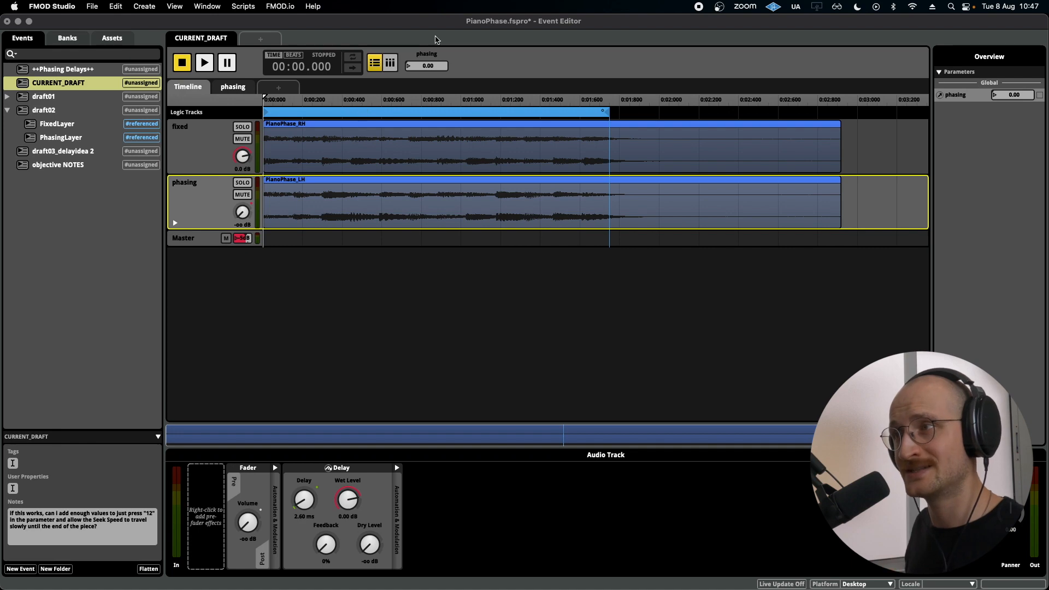
Examine the type, range and initial value in the phasing parameter's settings.
{"action": "right_click", "coordinate": [425, 59]}
{"action": "left_click", "coordinate": [483, 116]}
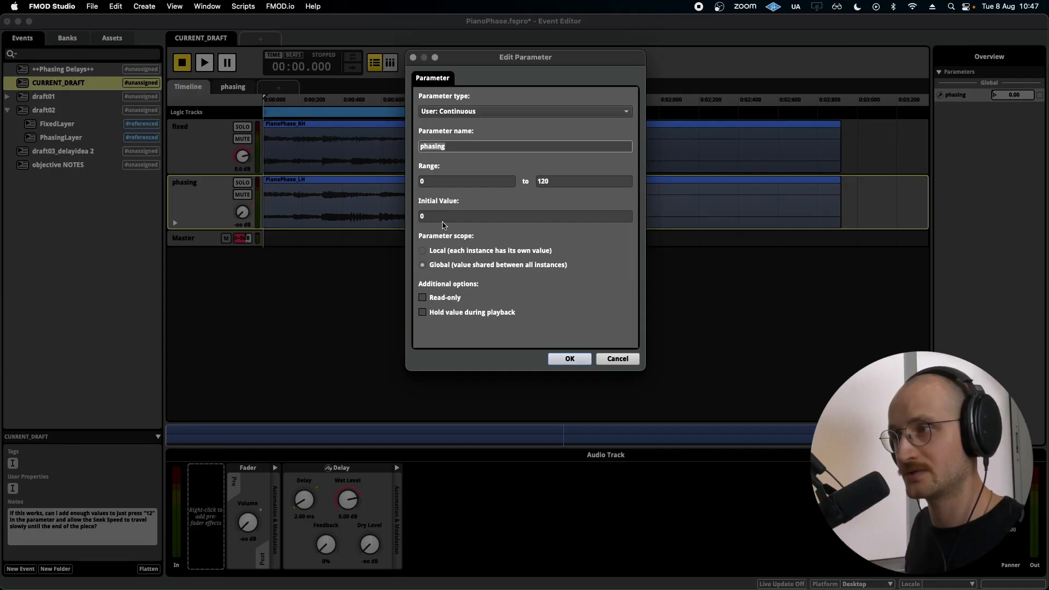
{"action": "left_click", "coordinate": [440, 218]}
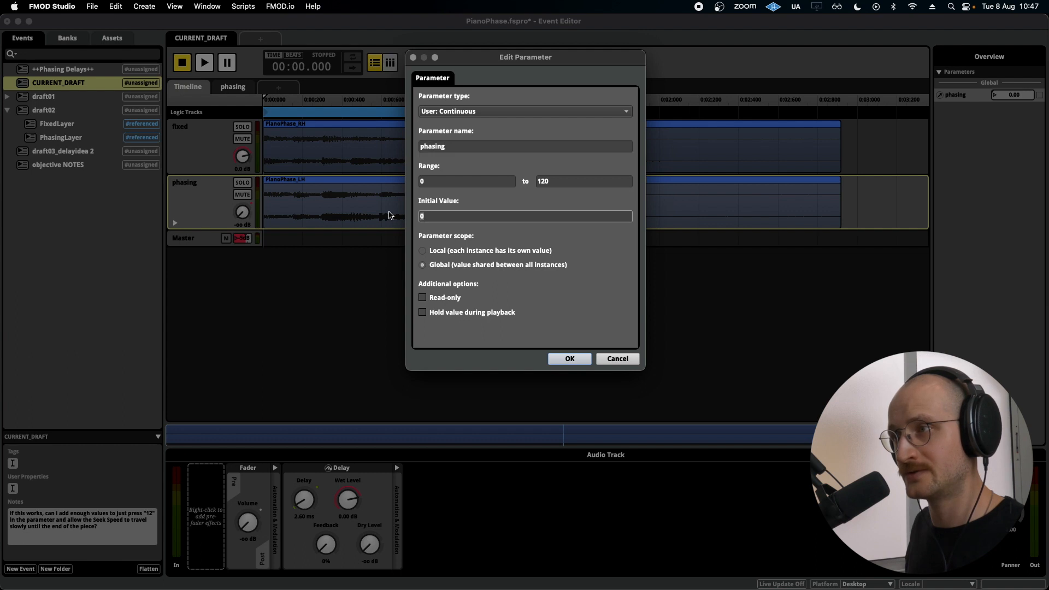
{"action": "left_click", "coordinate": [436, 181]}
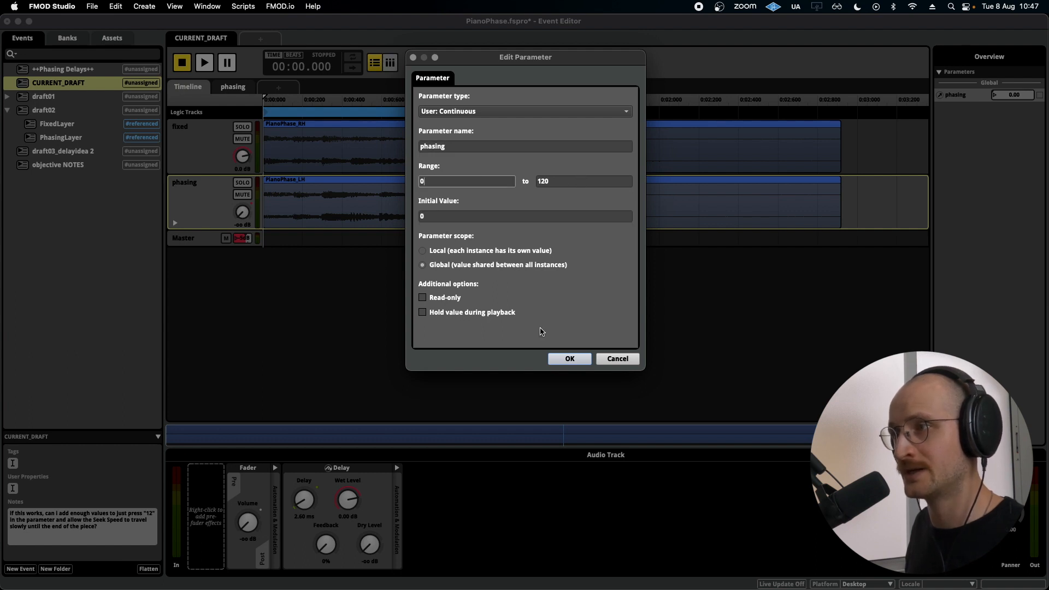
{"action": "left_click", "coordinate": [577, 361]}
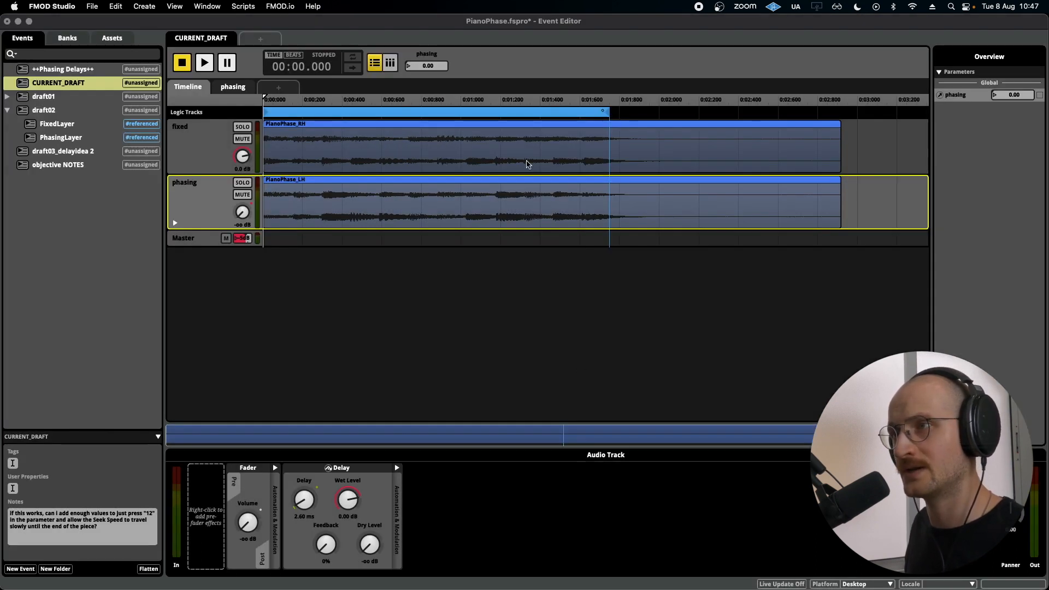
Open the phasing parameter's sheet and display the phasing track's volume automation.
{"action": "left_click", "coordinate": [233, 88]}
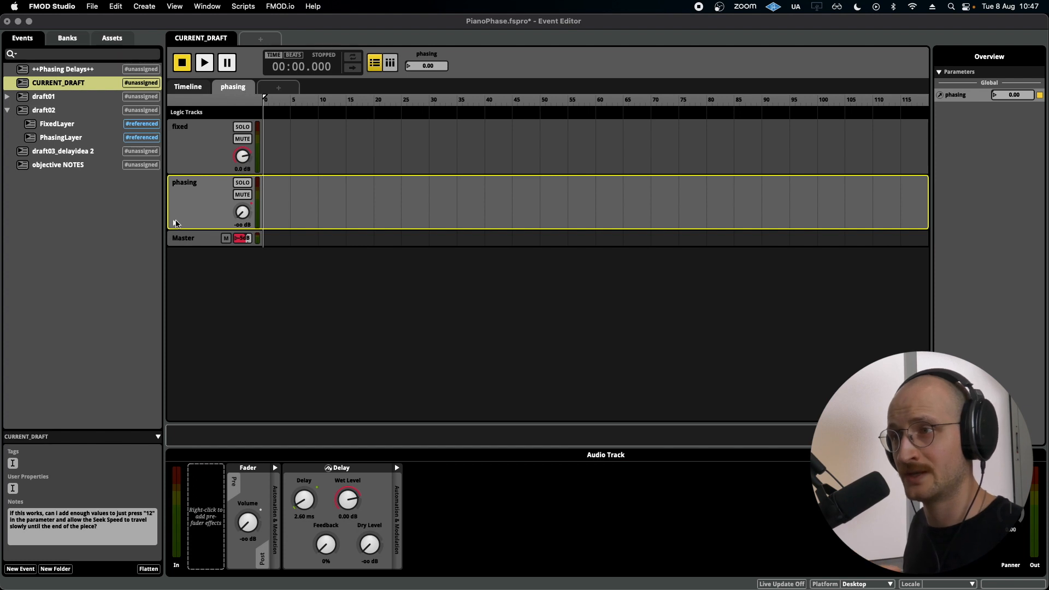
{"action": "right_click", "coordinate": [242, 214]}
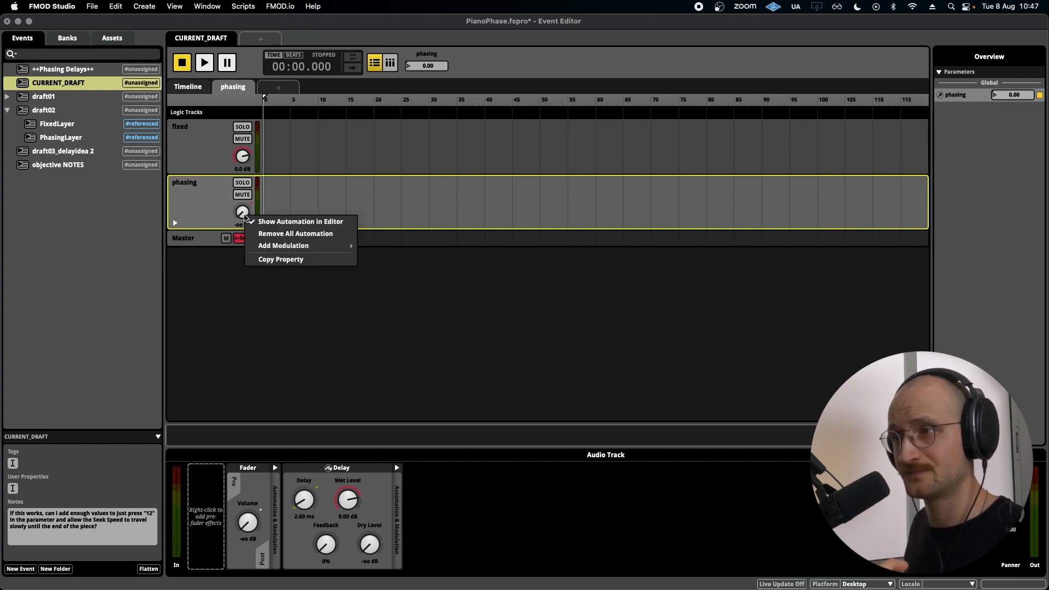
{"action": "left_click", "coordinate": [273, 219]}
Remove all automation from the phasing track's delay time, add new automation, and undo both changes.
{"action": "right_click", "coordinate": [312, 498]}
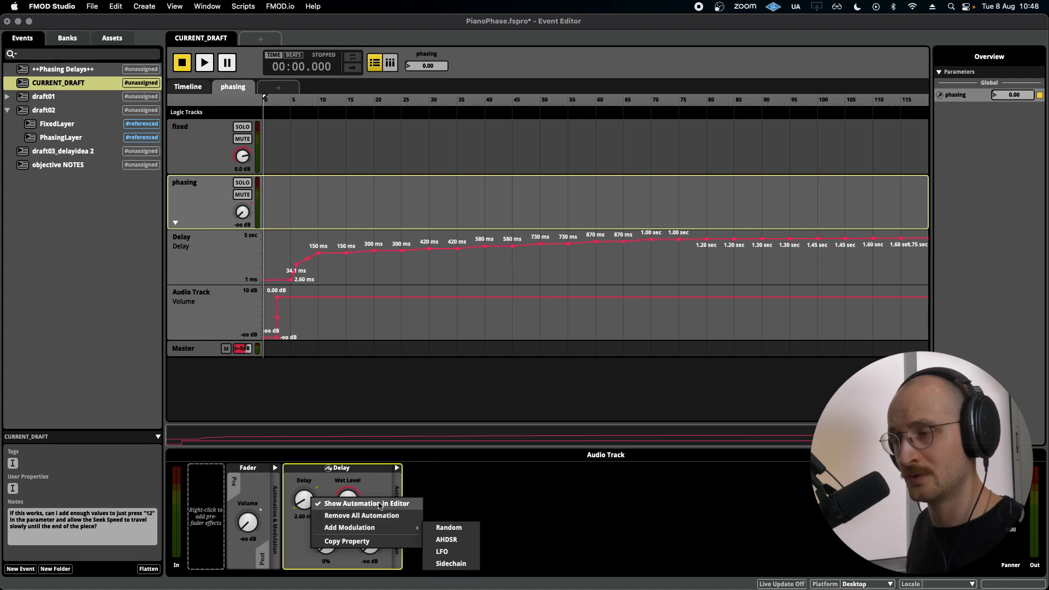
{"action": "left_click", "coordinate": [382, 517]}
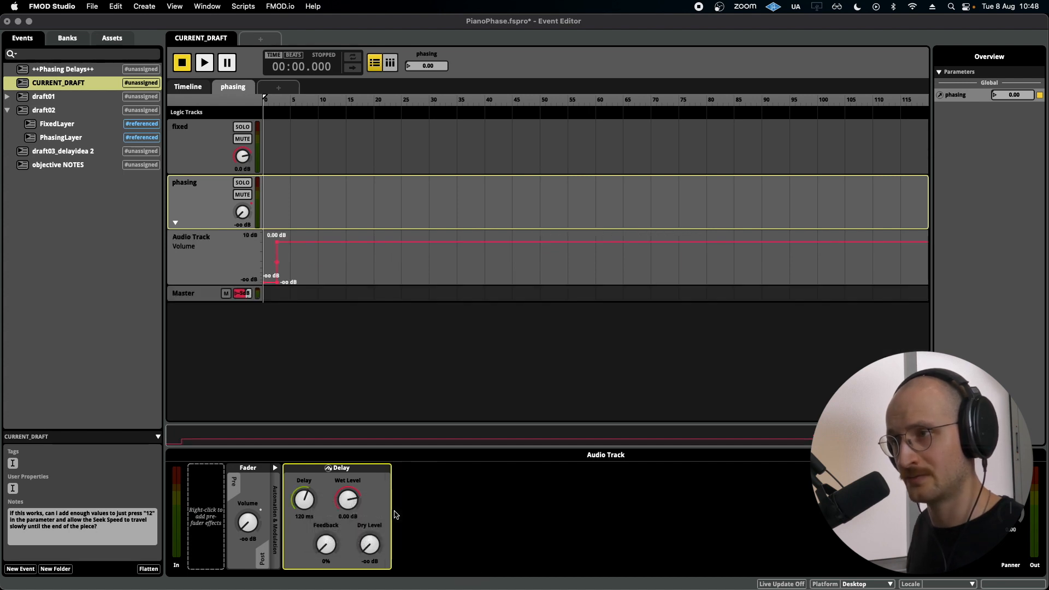
{"action": "right_click", "coordinate": [302, 498]}
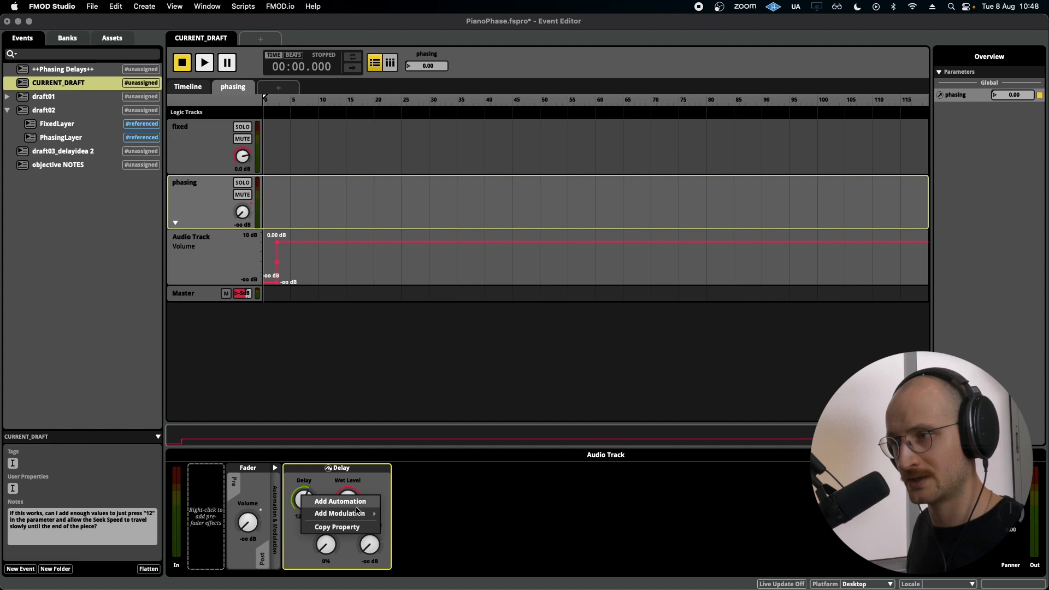
{"action": "left_click", "coordinate": [361, 503]}
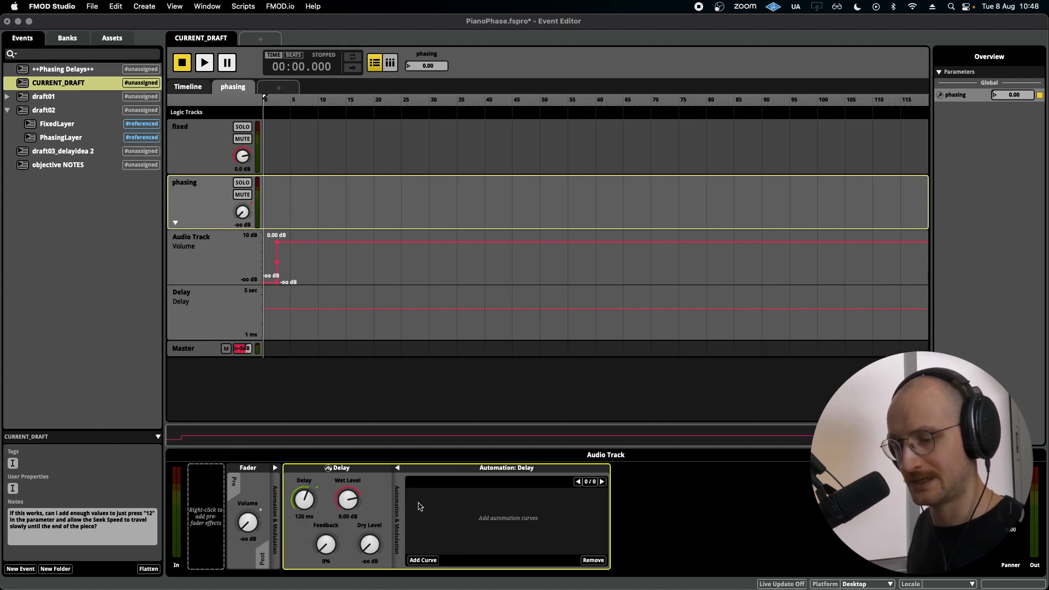
{"action": "key", "text": "super+z"}
{"action": "key", "text": "super+z"}
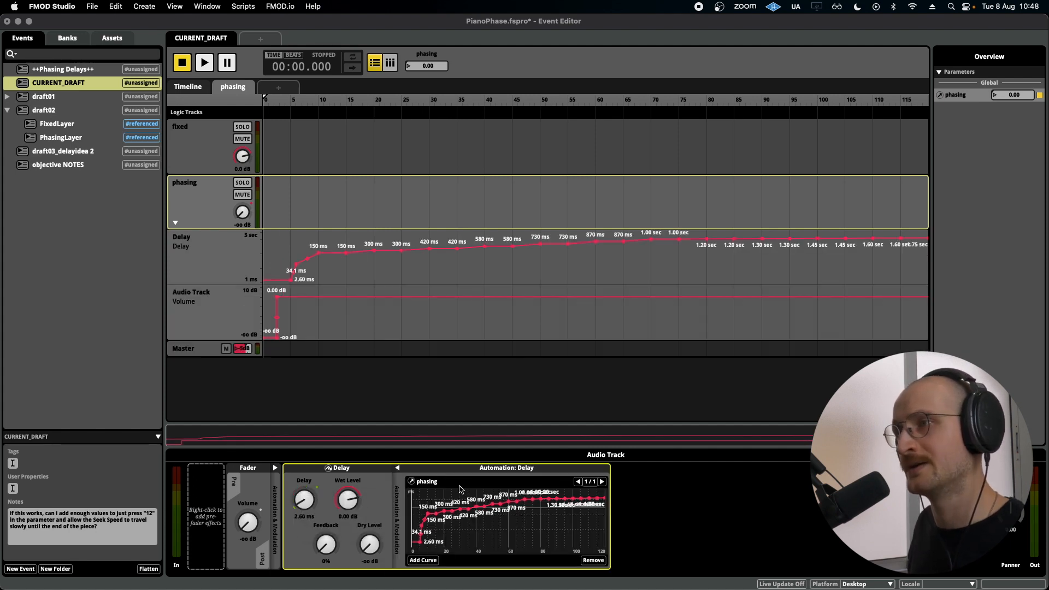
Scrub the phasing parameter along its ruler and examine the early part of the delay automation curve up close.
{"action": "left_click_drag", "start_coordinate": [281, 100], "coordinate": [431, 148]}
{"action": "left_click_drag", "start_coordinate": [351, 102], "coordinate": [267, 101]}
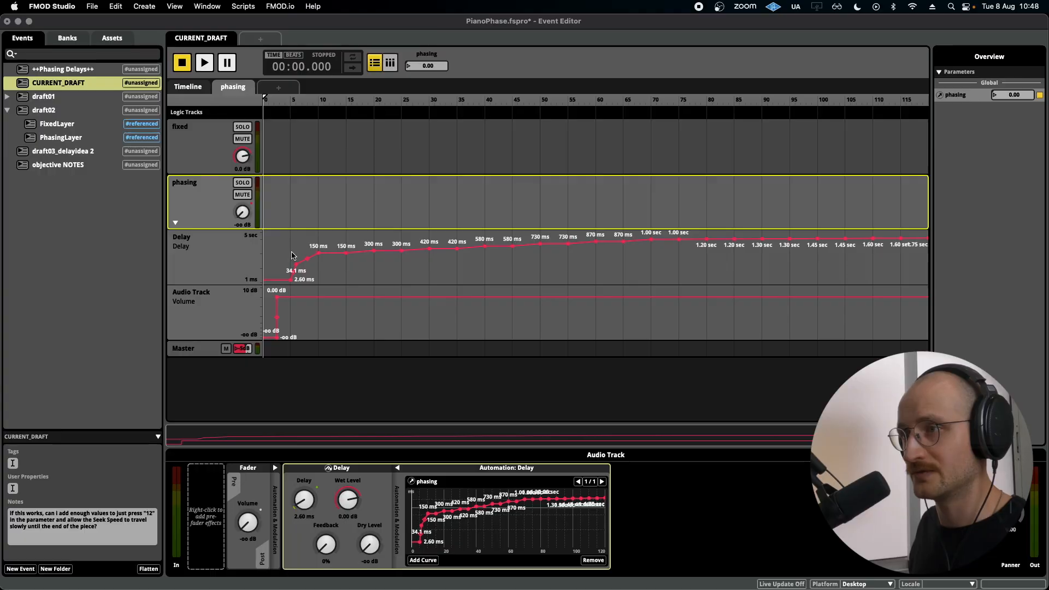
{"action": "scroll", "coordinate": [291, 255], "scroll_direction": "up", "scroll_amount": 4}
{"action": "scroll", "coordinate": [365, 247], "scroll_direction": "left", "scroll_amount": 2}
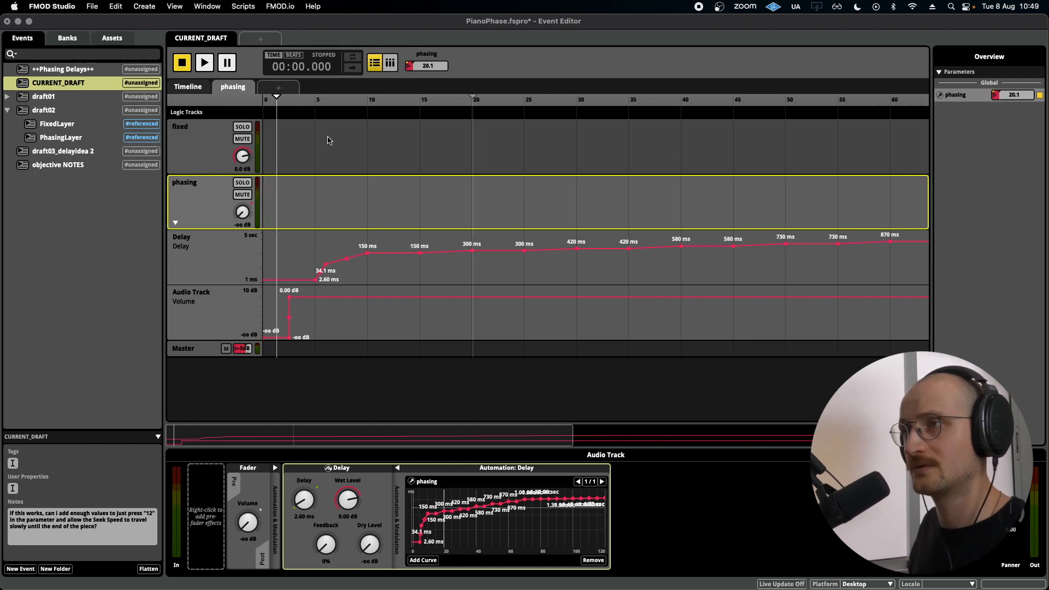
Move the phasing parameter between the plateaus of the delay automation, finishing at about 25.
{"action": "left_click", "coordinate": [370, 133]}
{"action": "left_click", "coordinate": [420, 102]}
{"action": "left_click", "coordinate": [367, 101]}
{"action": "left_click", "coordinate": [413, 100]}
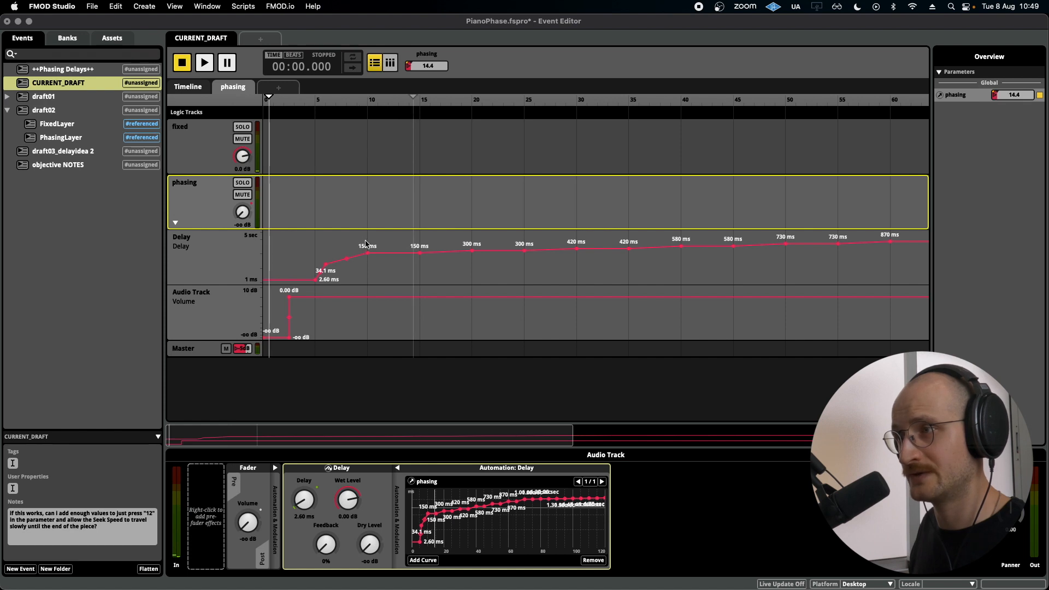
{"action": "left_click_drag", "start_coordinate": [407, 107], "coordinate": [418, 109]}
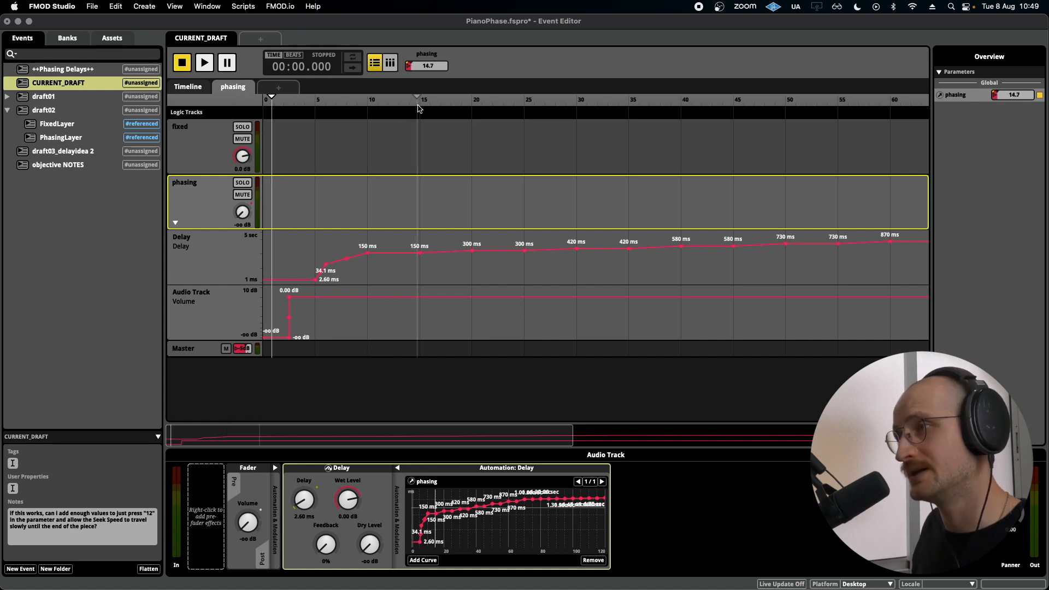
{"action": "left_click", "coordinate": [525, 110]}
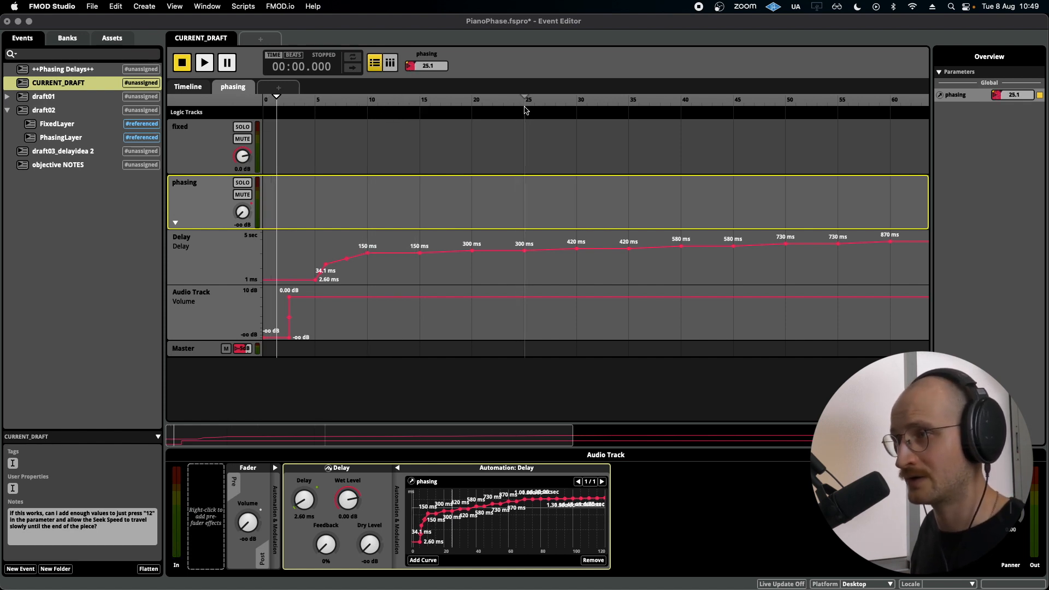
Open the ++Phasing Delays++ event and enlarge its notes area to read the delay values for each phase.
{"action": "left_click", "coordinate": [68, 70]}
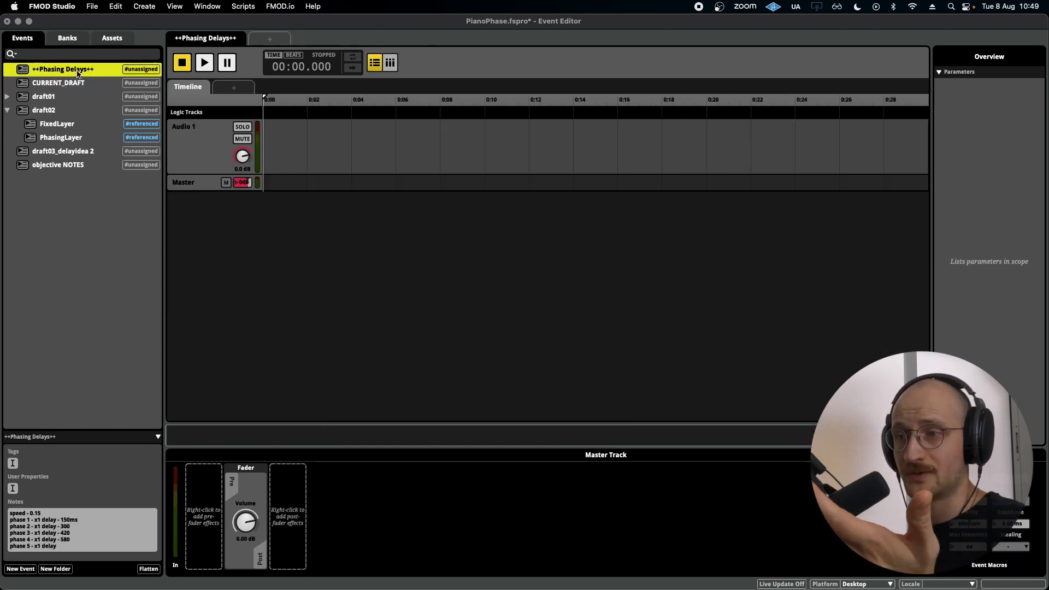
{"action": "left_click_drag", "start_coordinate": [79, 431], "coordinate": [80, 327]}
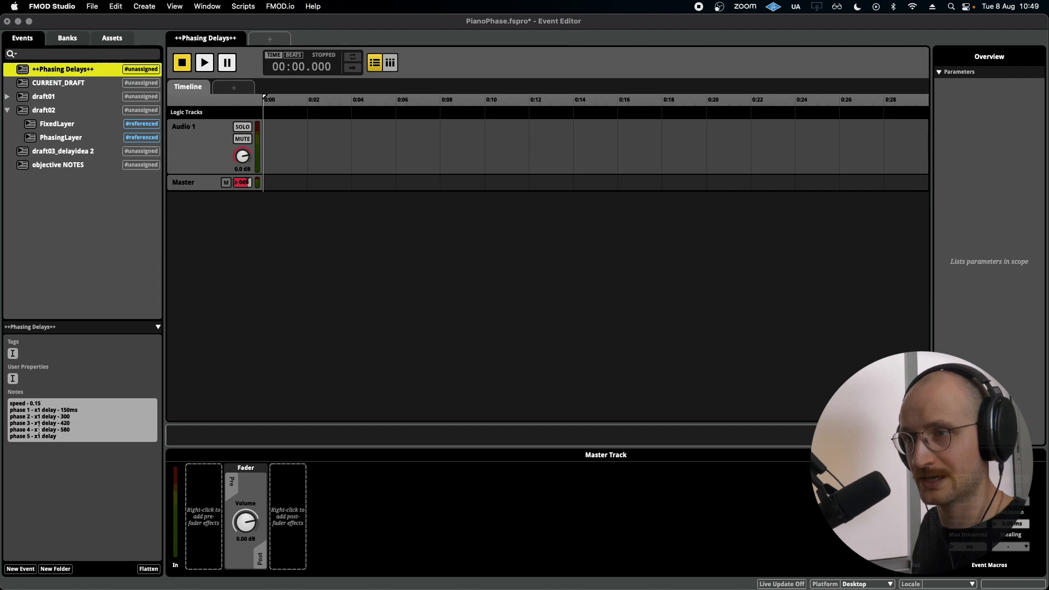